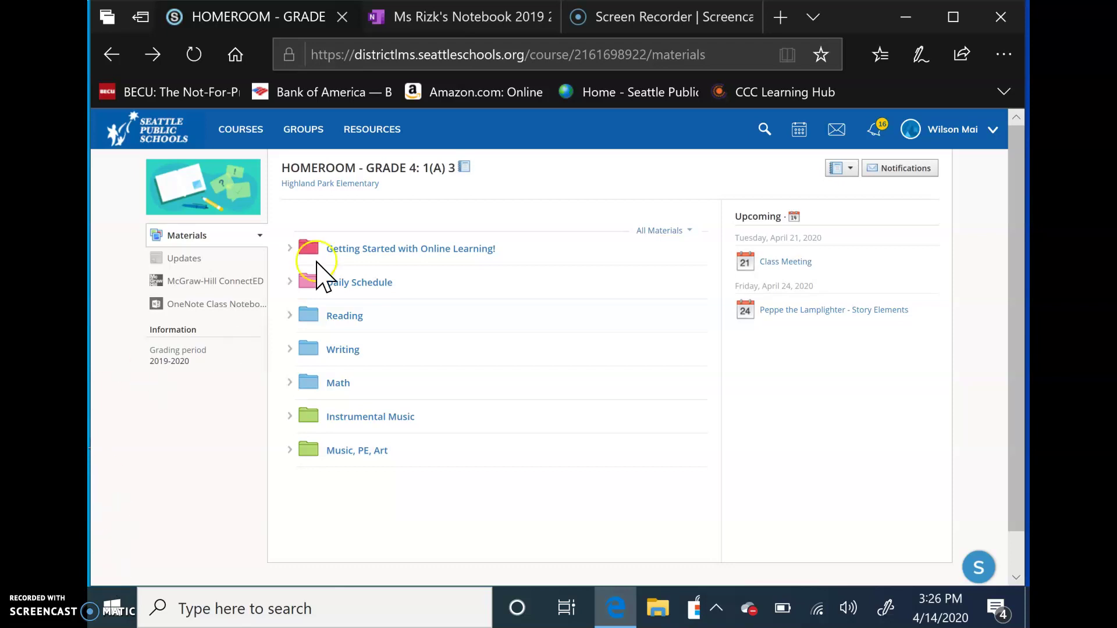
# Open the Grade 4 homeroom course's OneNote Class Notebook in OneNote Online.
pyautogui.click(344, 162)
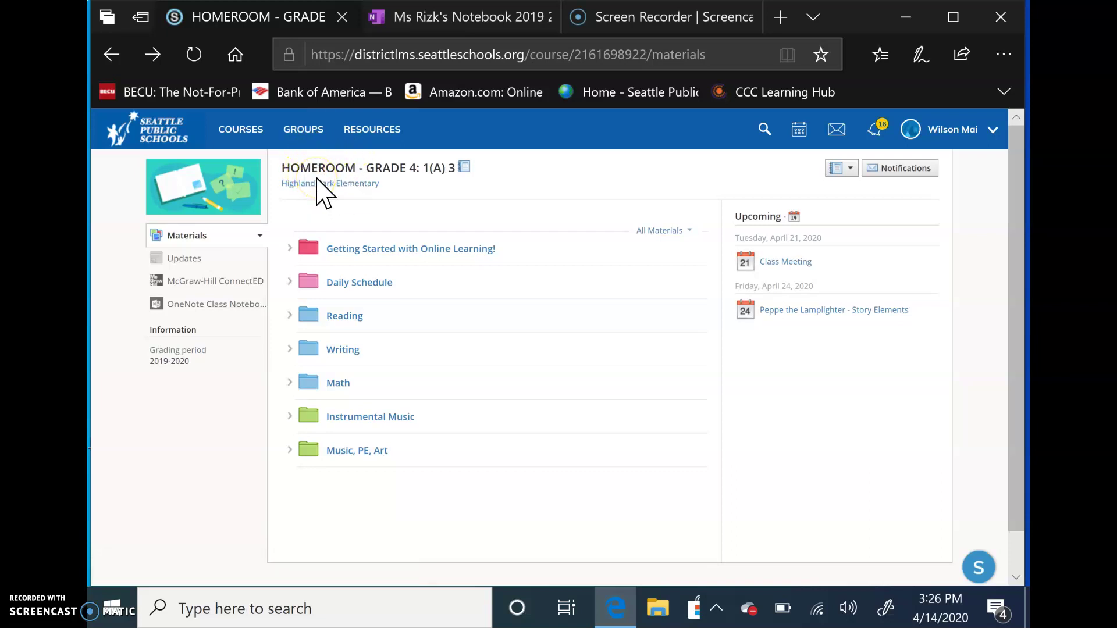
pyautogui.click(181, 305)
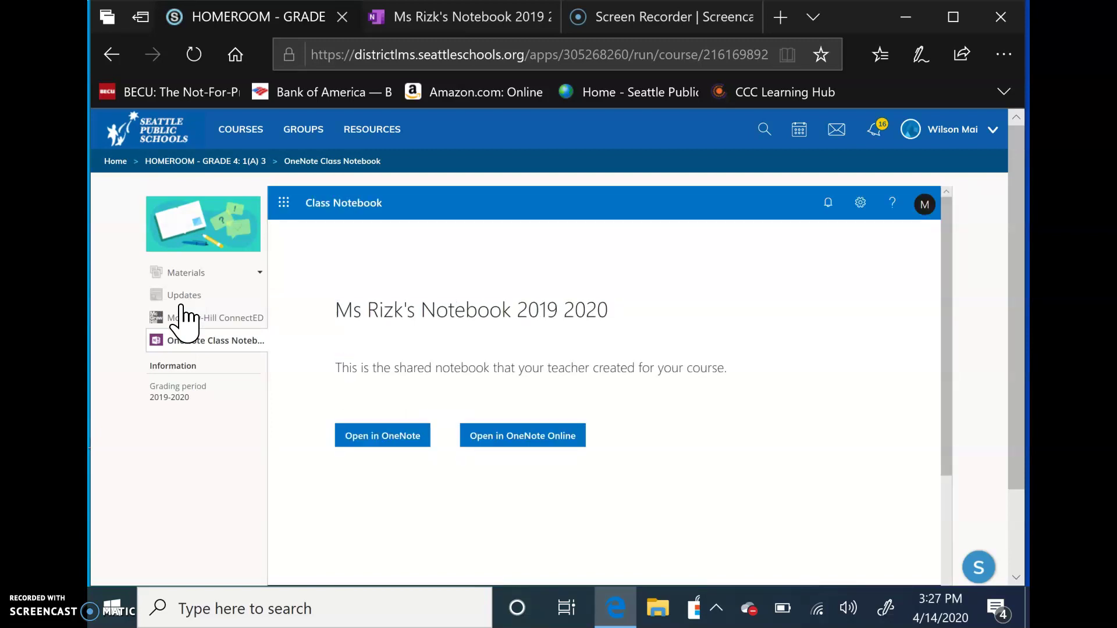
pyautogui.click(518, 442)
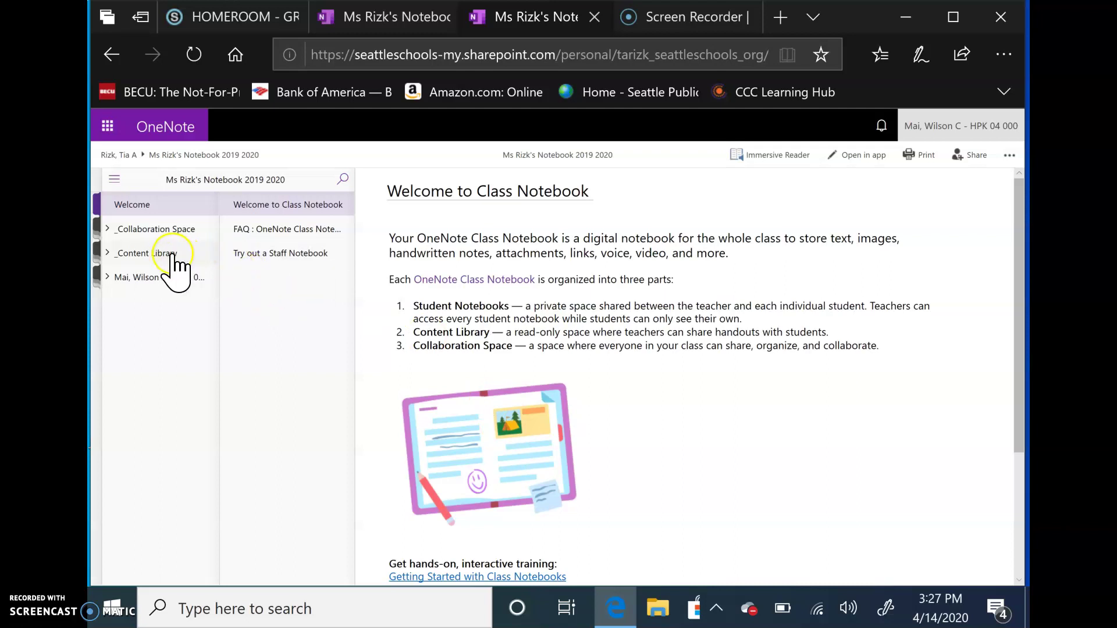
# Expand the student's own section group and open the "Week of April 20-24" page in its Writer's Notebook section.
pyautogui.click(121, 279)
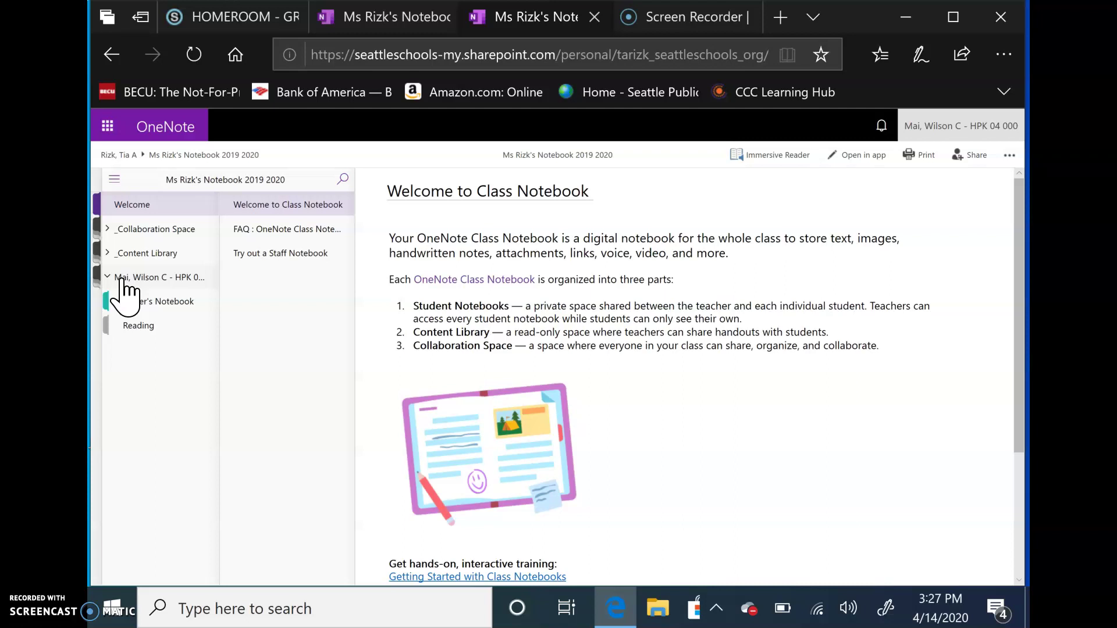
pyautogui.click(129, 303)
pyautogui.click(124, 327)
pyautogui.click(126, 304)
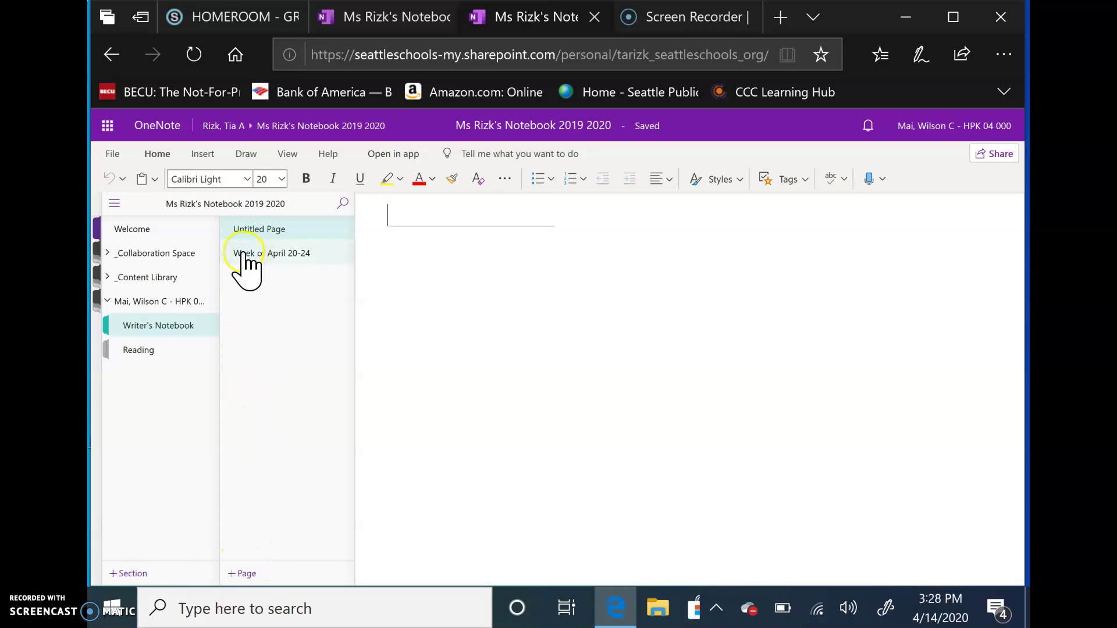
pyautogui.click(293, 259)
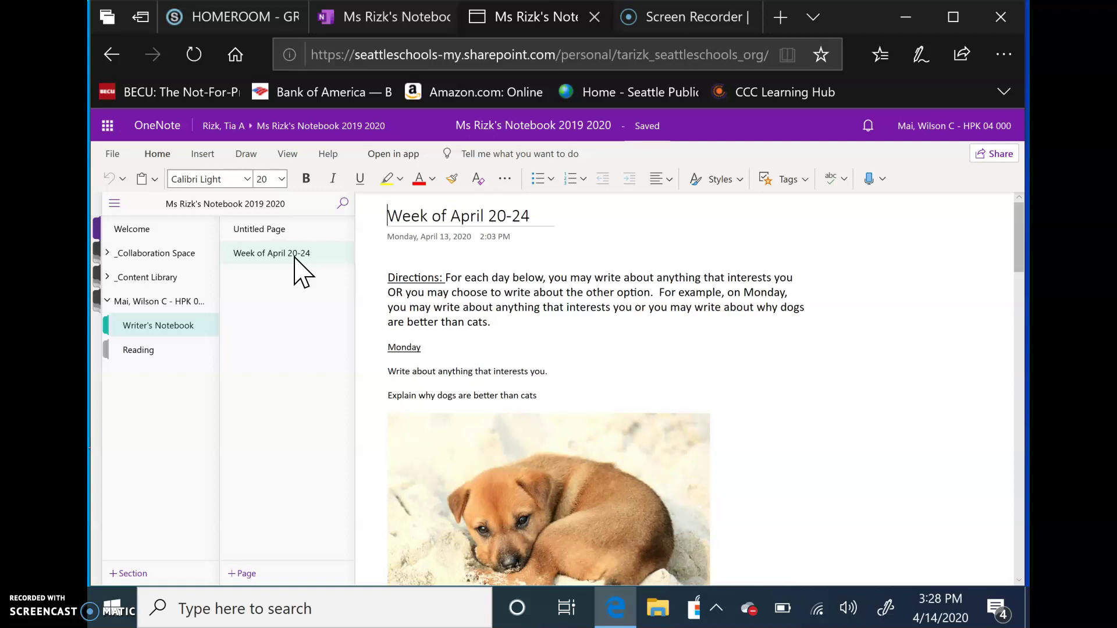
# Below Monday's puppy picture, start the entry with "Today, Packer discovered that he loves tin cans.".
pyautogui.click(422, 294)
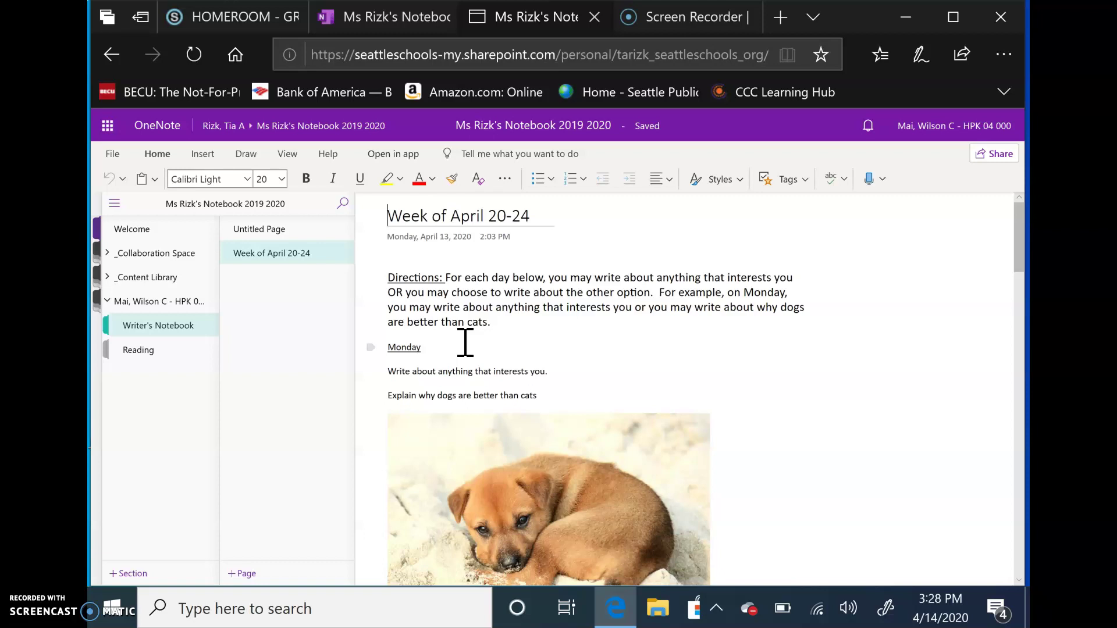
pyautogui.click(474, 385)
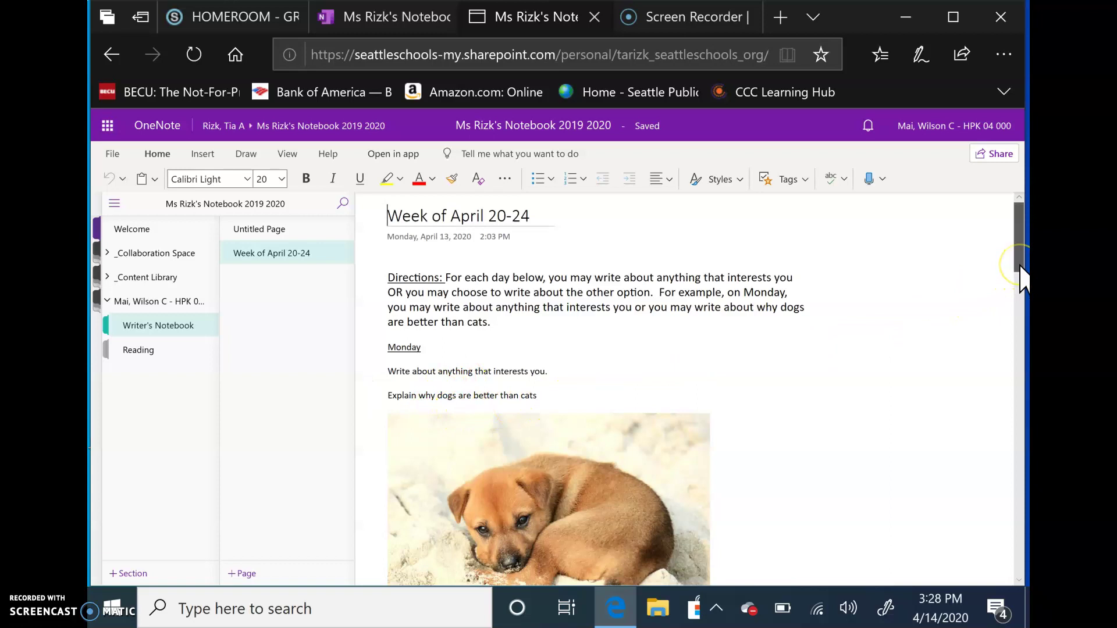
pyautogui.moveTo(1022, 278); pyautogui.dragTo(1022, 301)
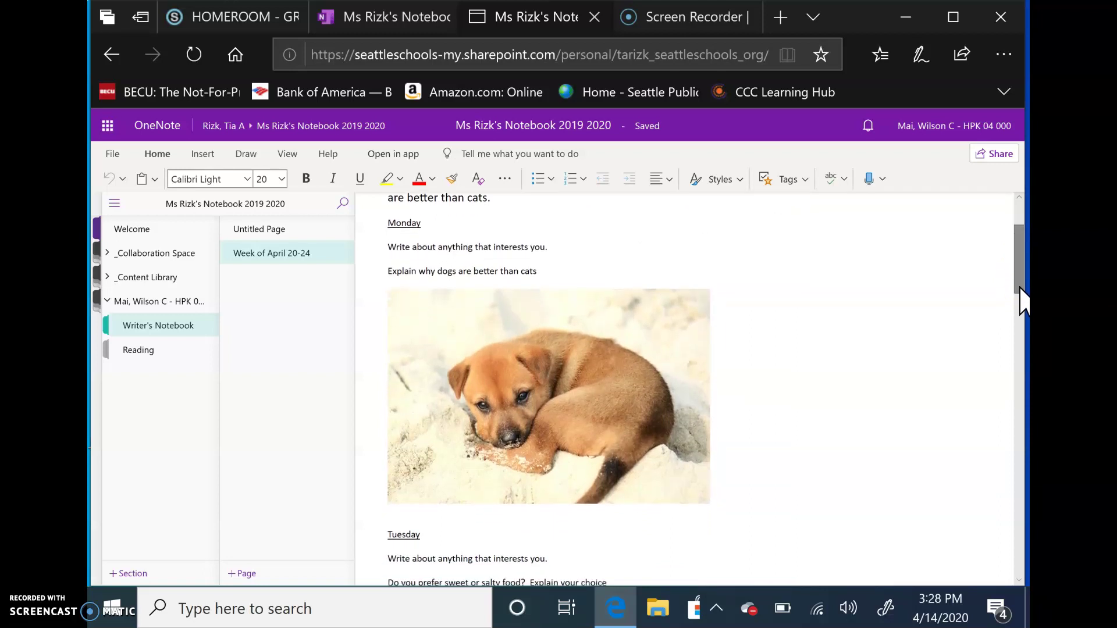
pyautogui.click(395, 518)
pyautogui.moveTo(1022, 297)
pyautogui.mouseDown()
pyautogui.moveTo(1019, 579)
pyautogui.moveTo(1011, 272)
pyautogui.moveTo(1013, 282)
pyautogui.mouseUp()
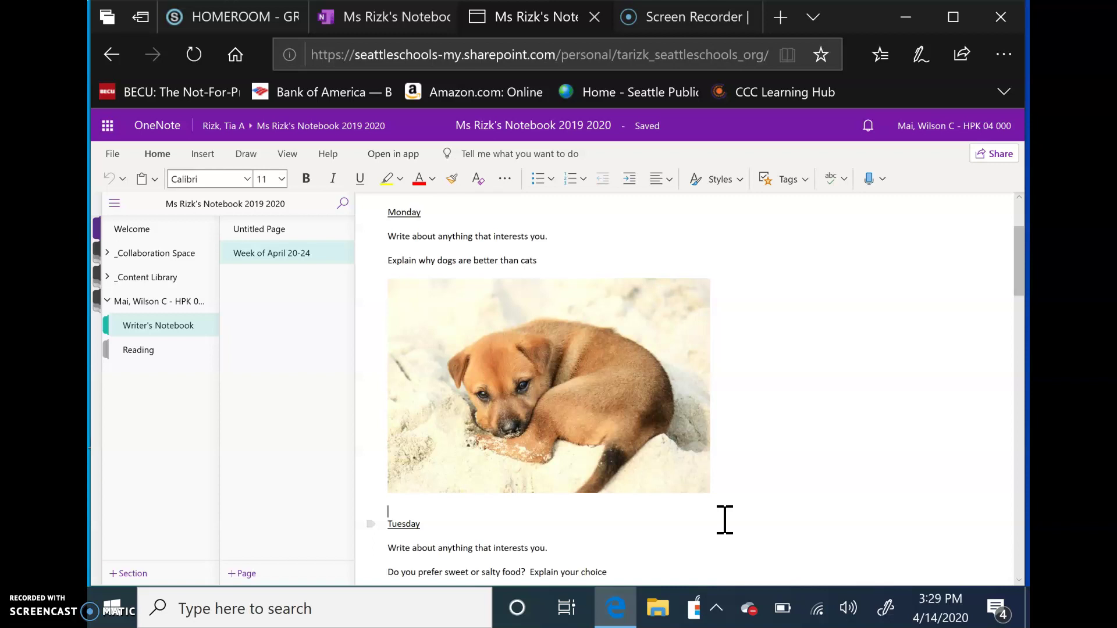
pyautogui.write('To')
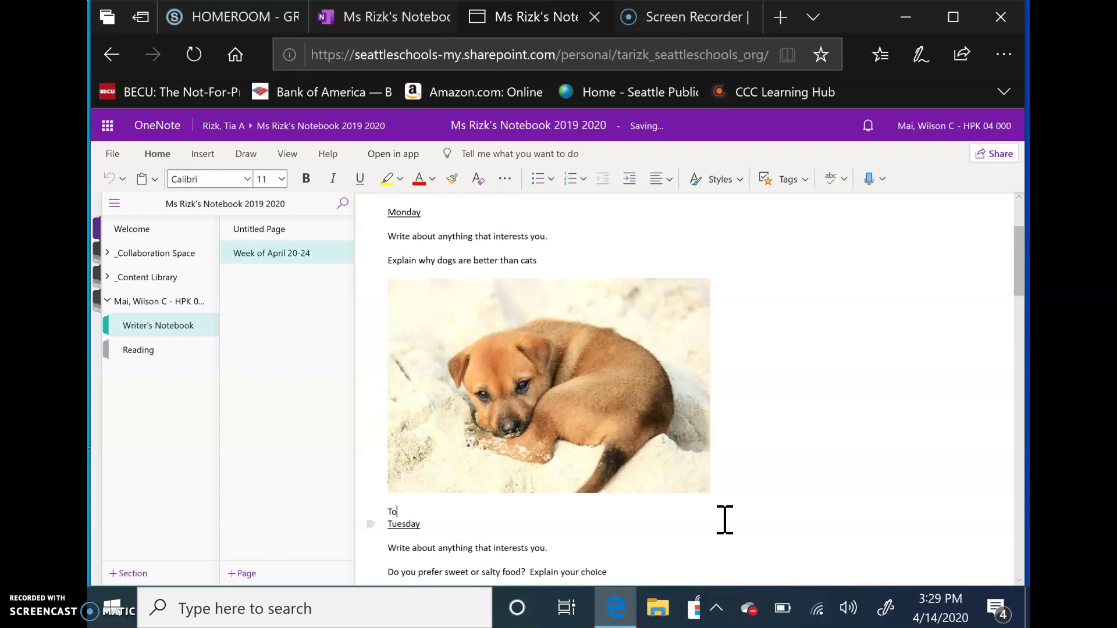
pyautogui.write('day, Packer discovered the =')
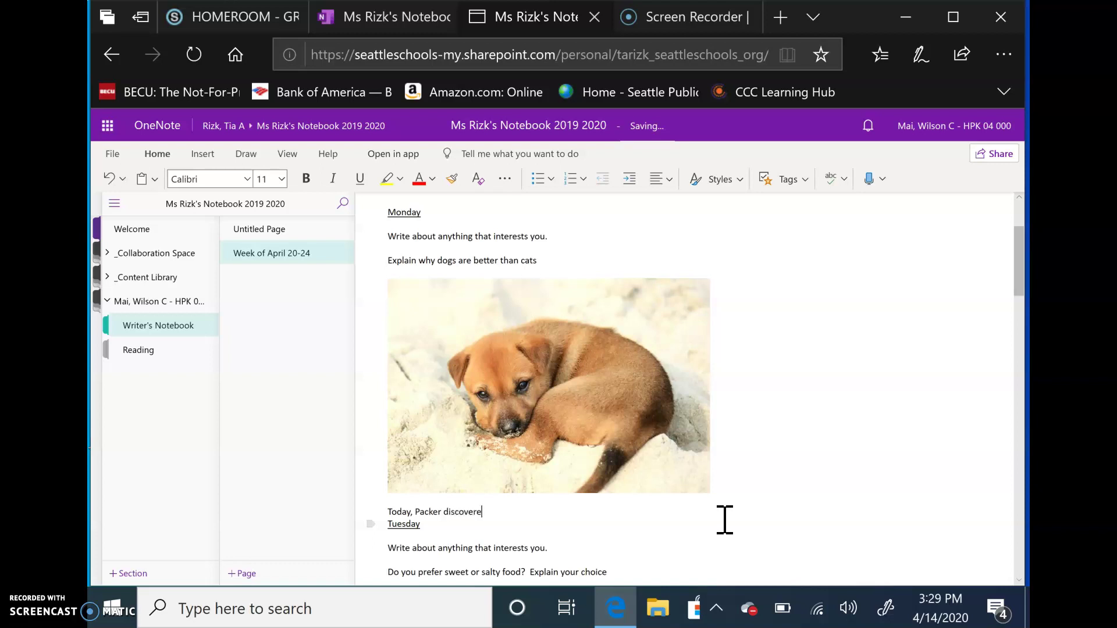
pyautogui.press('BackSpace')
pyautogui.press('BackSpace')
pyautogui.write('t he loves tin cans. When he ')
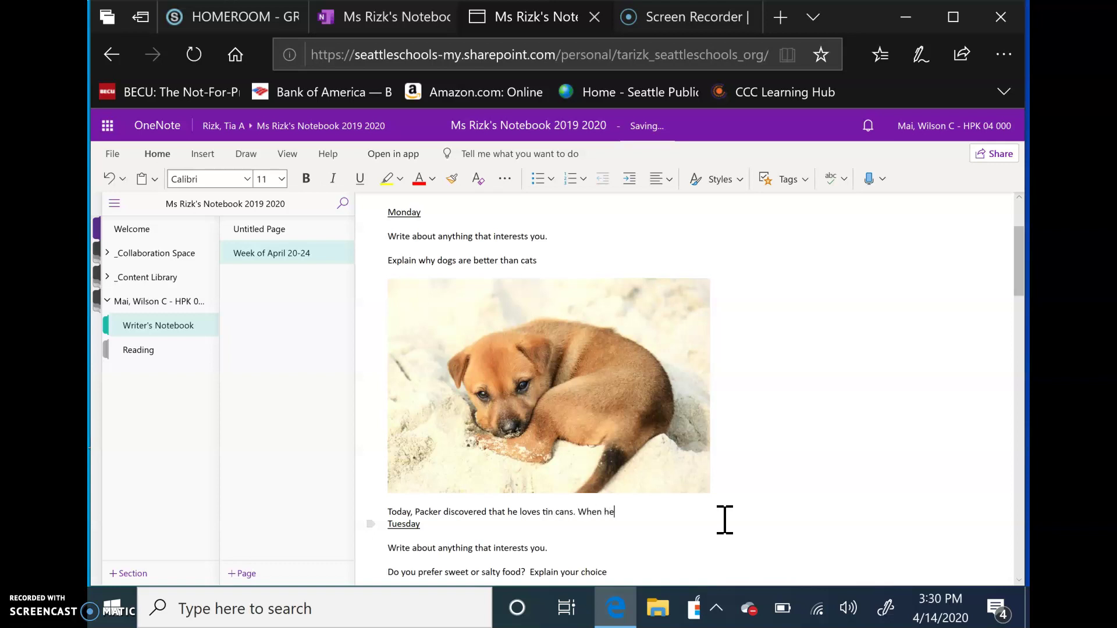
# Continue Monday's entry with "When he plays with a can, he bats it around and around and loves to make lots of noise.".
pyautogui.write('push')
pyautogui.press('BackSpace')
pyautogui.press('BackSpace')
pyautogui.press('BackSpace')
pyautogui.write('la8')
pyautogui.write('ys with a ')
pyautogui.write('can, h')
pyautogui.write('e bats in')
pyautogui.press('BackSpace')
pyautogui.write('t around and around')
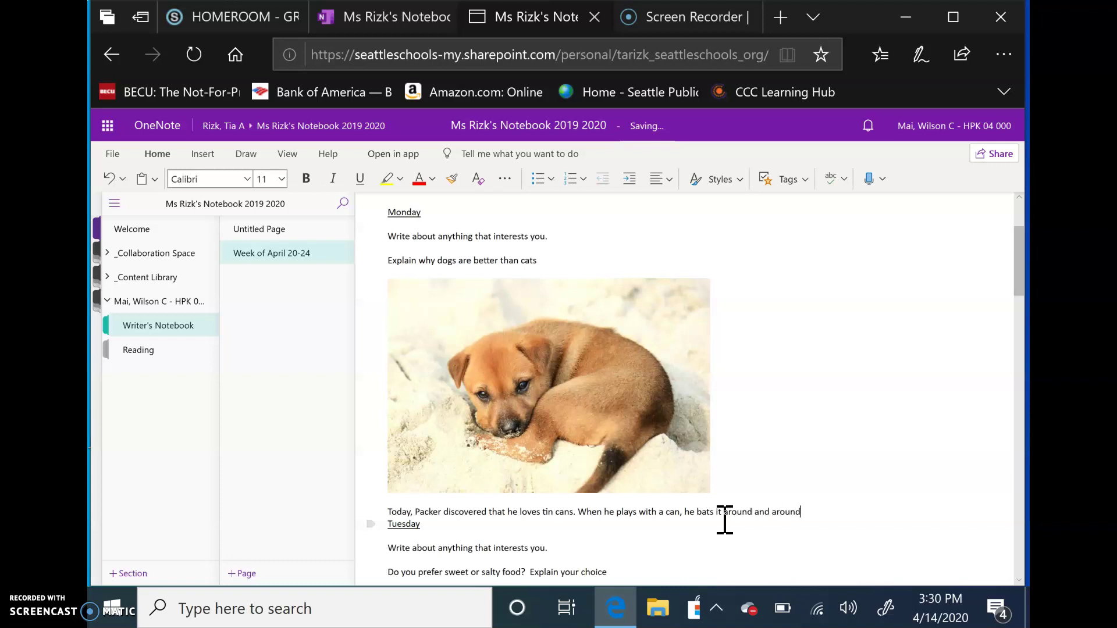
pyautogui.write(' and ')
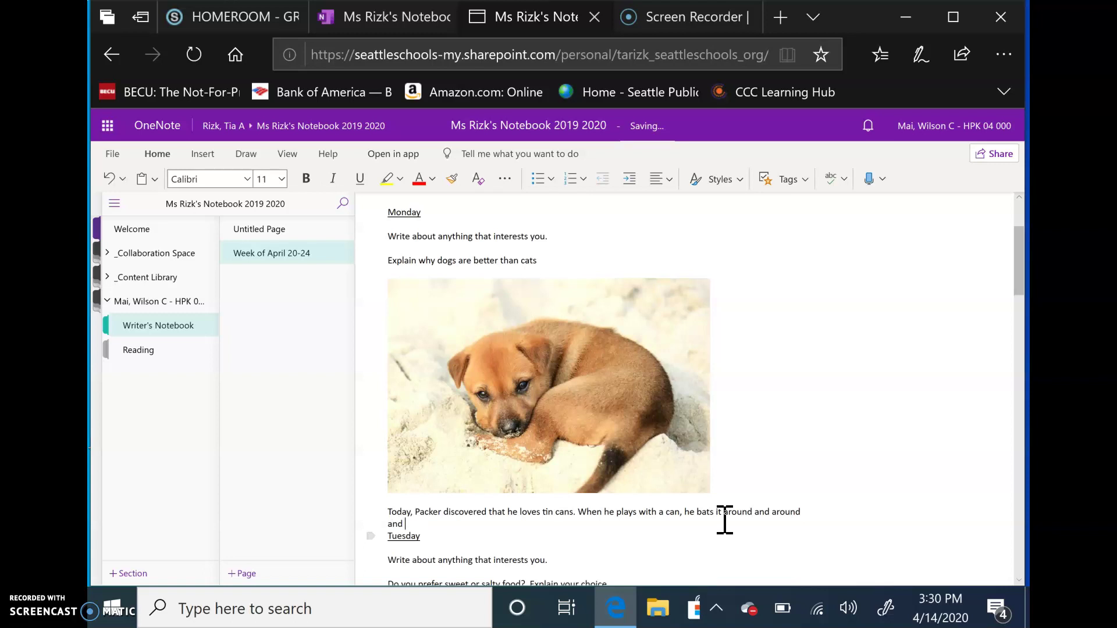
pyautogui.write('loves to make lots of noise.')
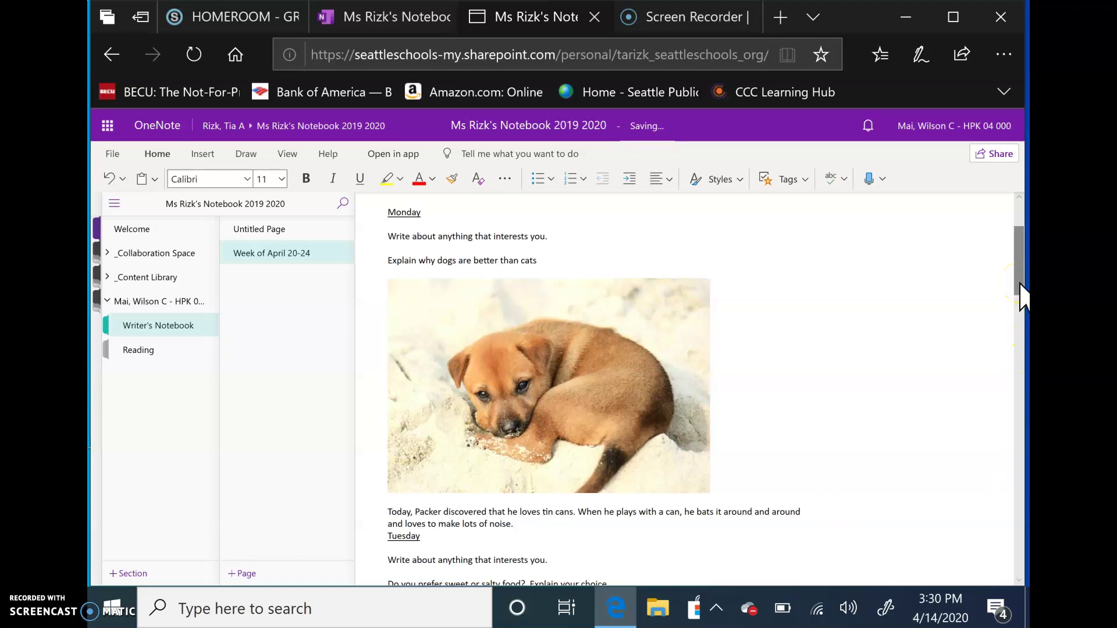
# Review the Tuesday and Wednesday writing prompts further down the page.
pyautogui.moveTo(1022, 297); pyautogui.dragTo(1023, 354)
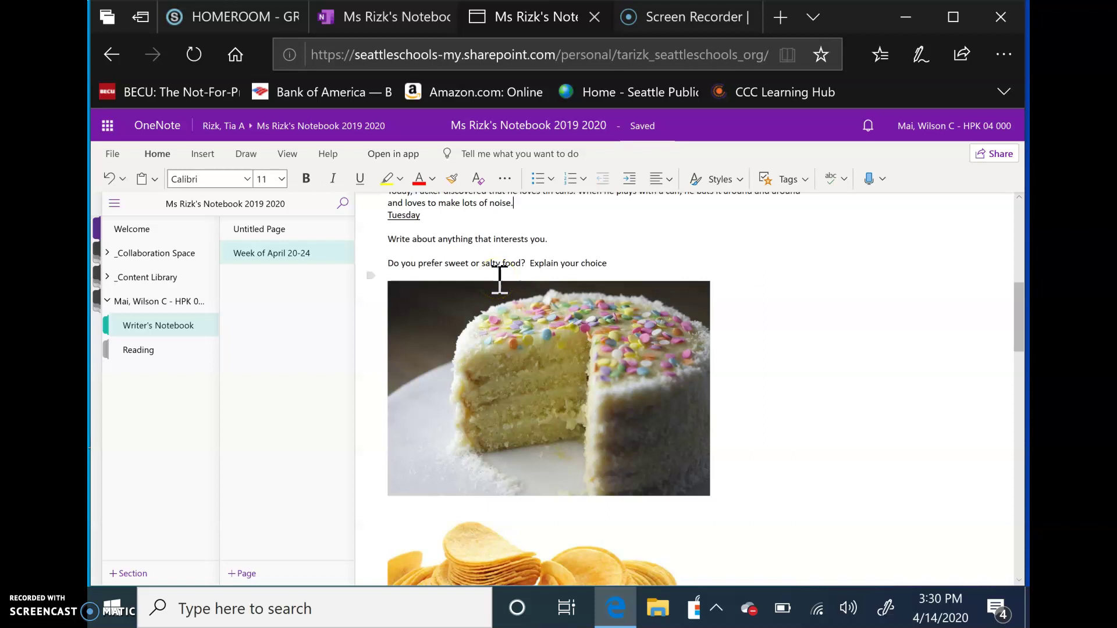
pyautogui.click(560, 274)
pyautogui.click(649, 273)
pyautogui.moveTo(1022, 303); pyautogui.dragTo(1022, 349)
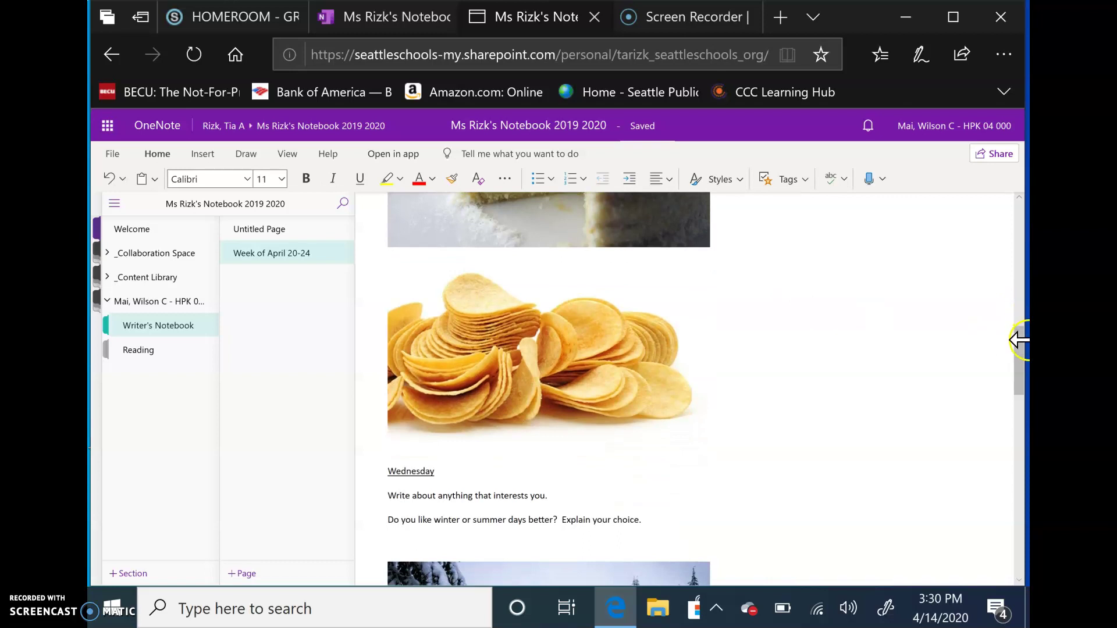
pyautogui.moveTo(1019, 341)
pyautogui.mouseDown()
pyautogui.moveTo(1016, 301)
pyautogui.moveTo(1021, 351)
pyautogui.mouseUp()
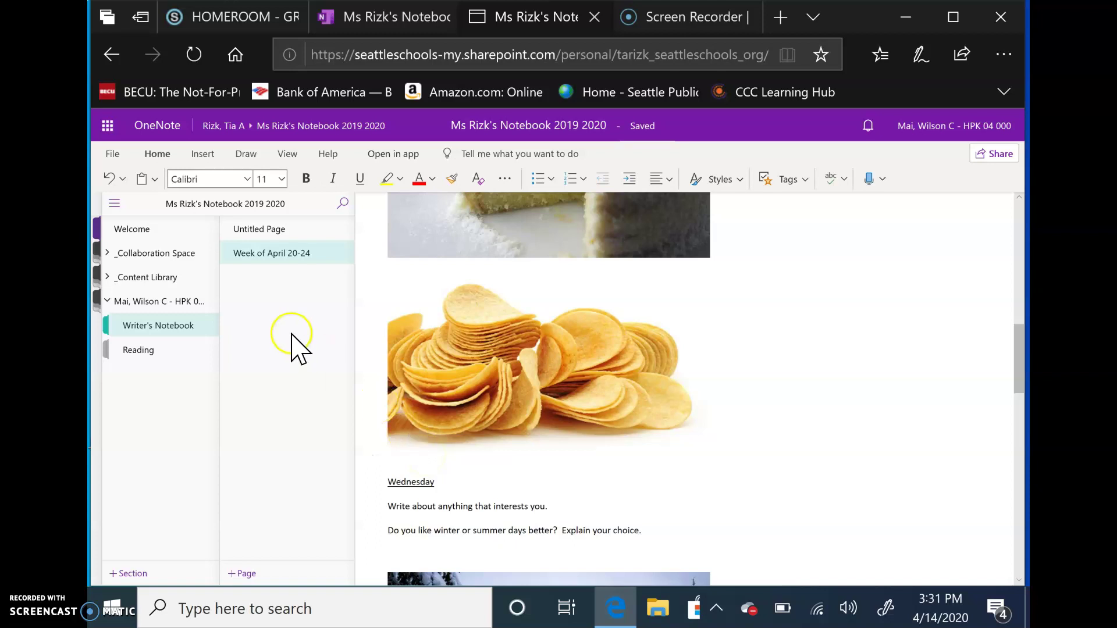
# Open the "Peppe the Lamplighter – Story Elements" page in the student's Reading section.
pyautogui.click(182, 329)
pyautogui.click(143, 351)
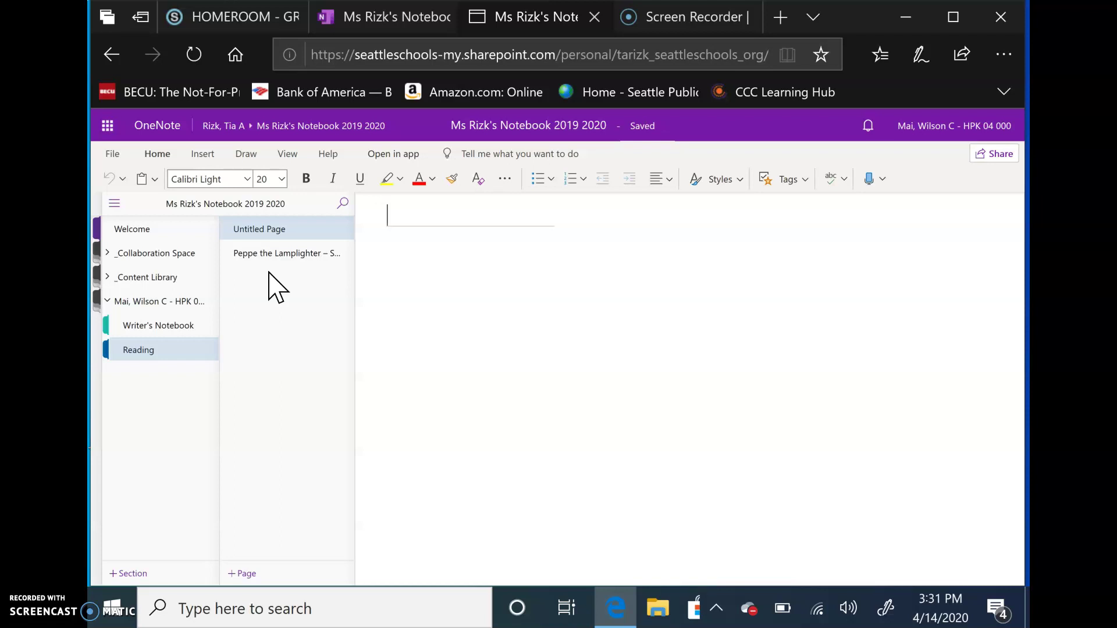
pyautogui.click(280, 255)
pyautogui.click(299, 254)
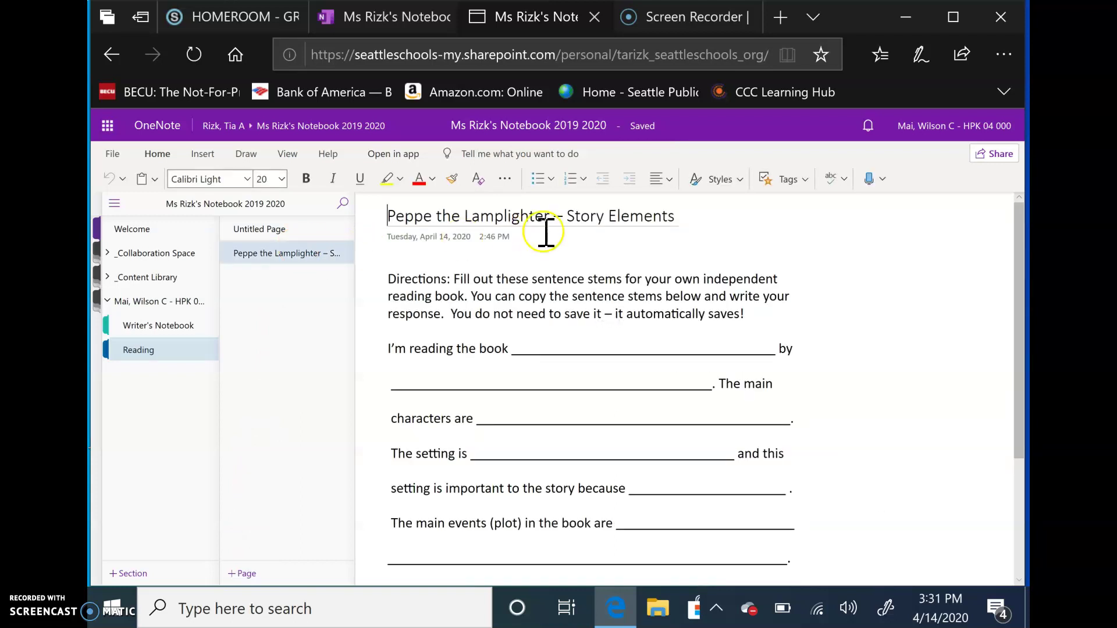
# Read through the directions and all the sentence stems of the story elements assignment.
pyautogui.click(600, 233)
pyautogui.click(546, 298)
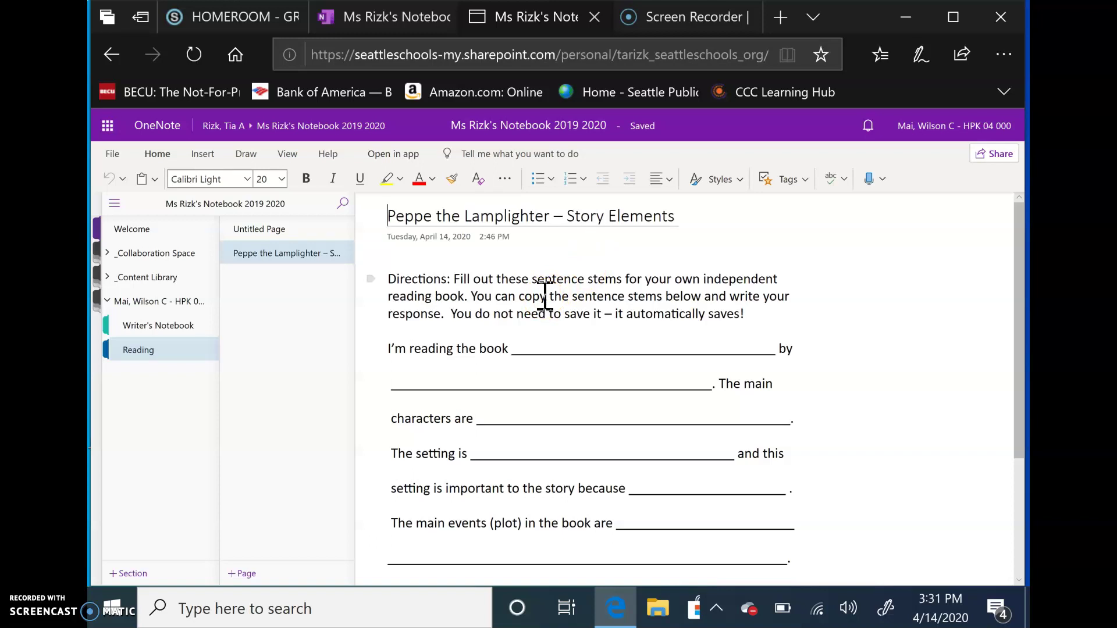
pyautogui.click(553, 323)
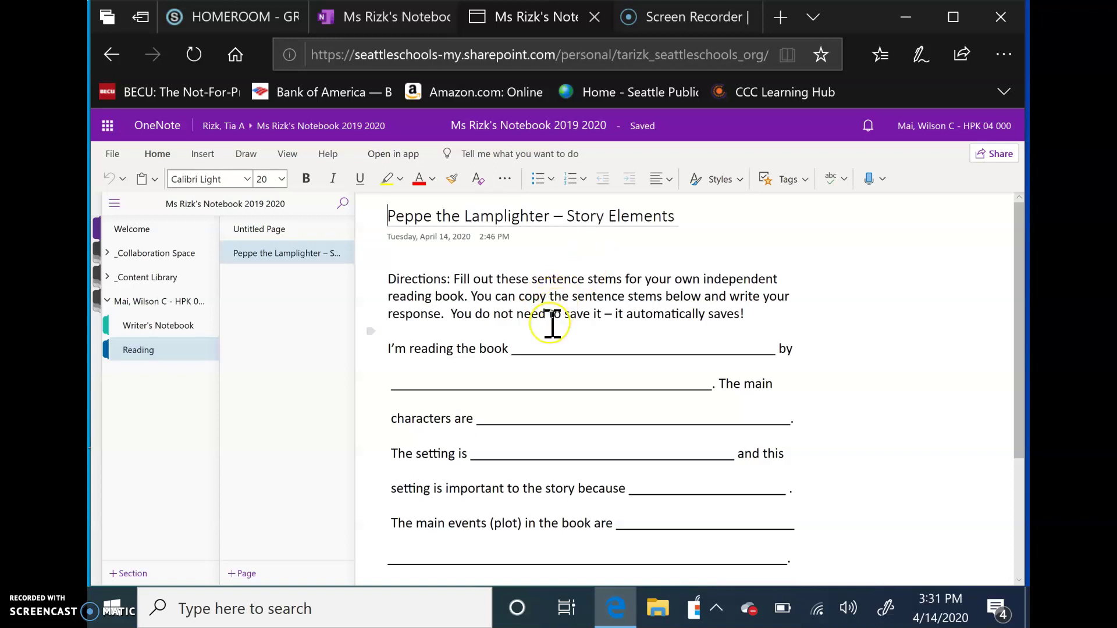
pyautogui.click(551, 338)
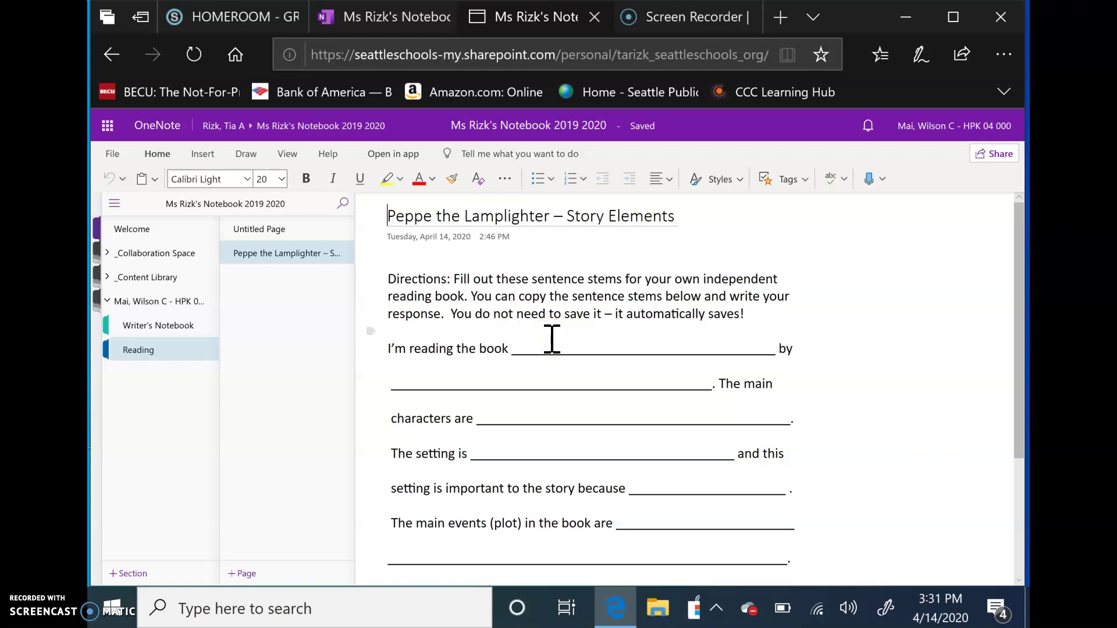
pyautogui.click(587, 333)
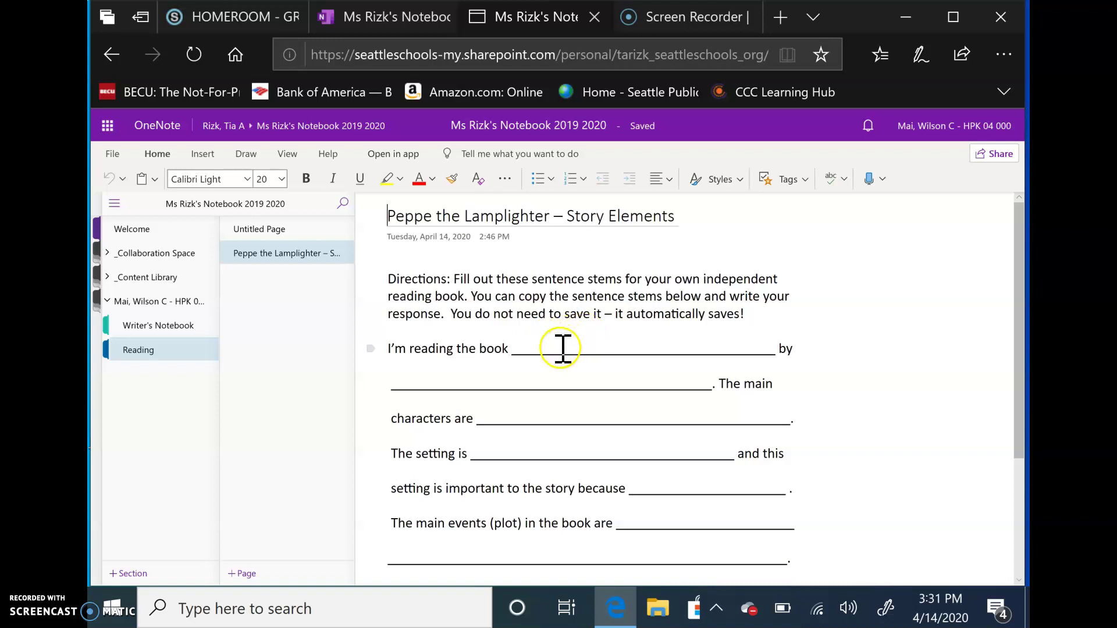
pyautogui.click(620, 360)
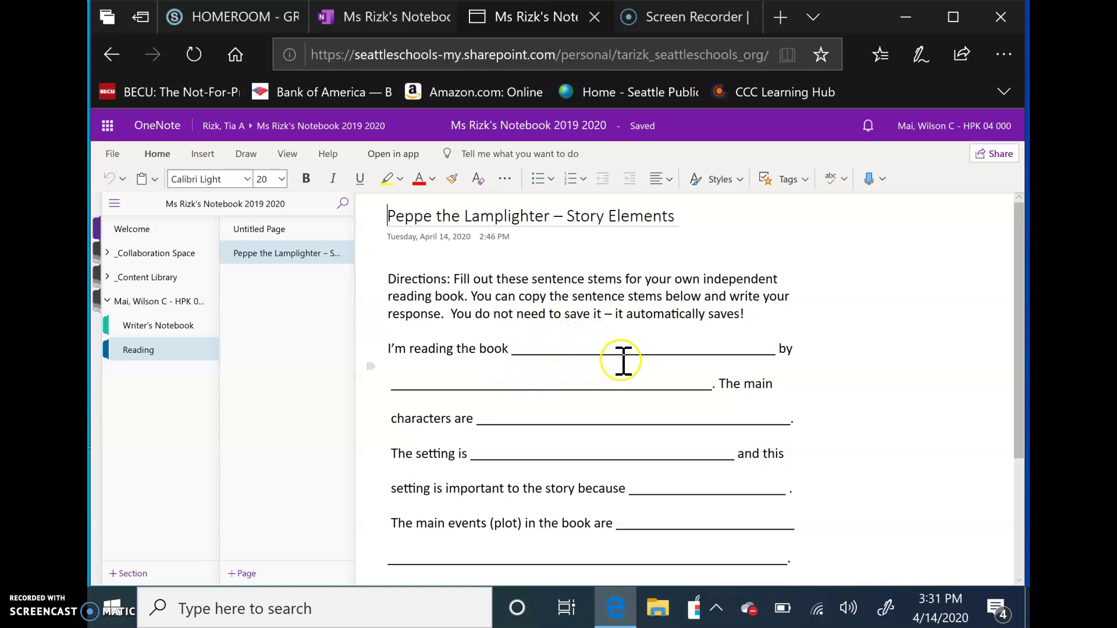
pyautogui.click(619, 403)
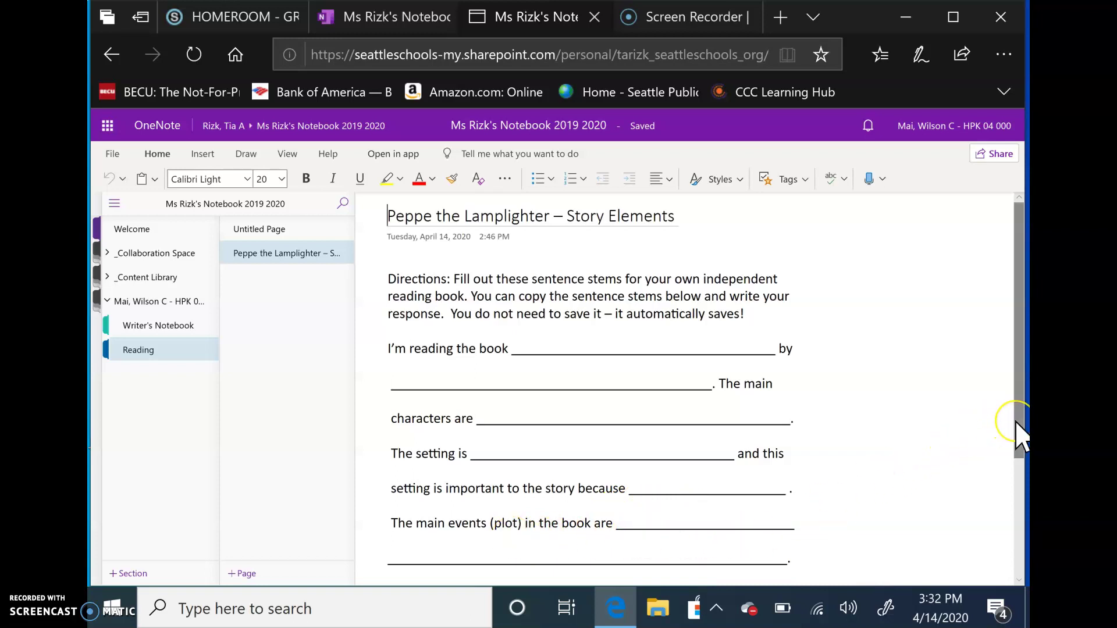
pyautogui.moveTo(1016, 420); pyautogui.dragTo(1023, 563)
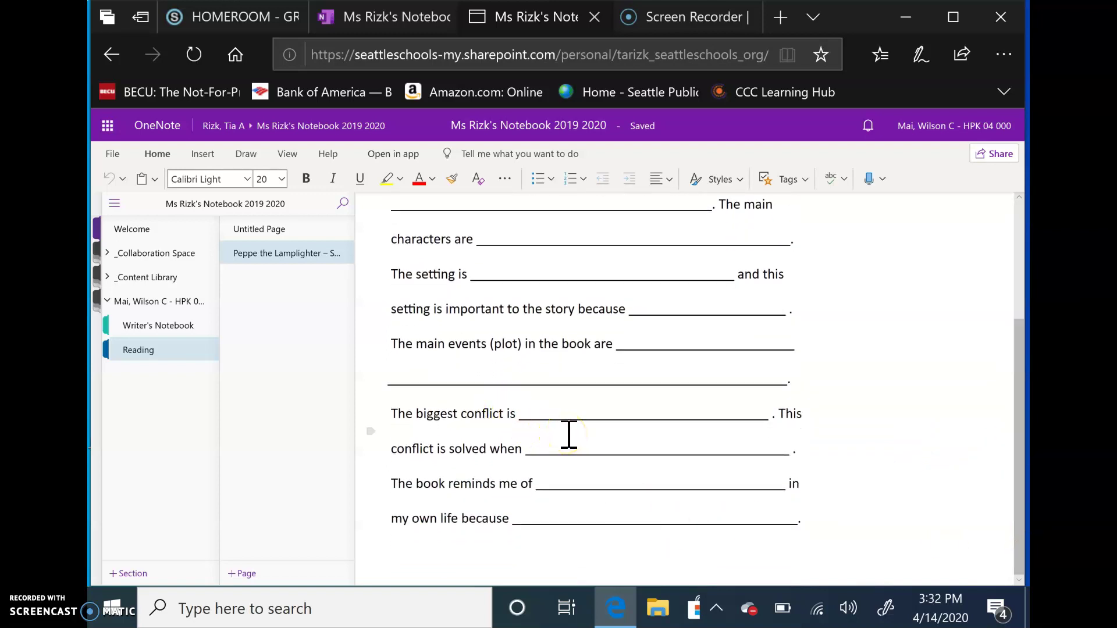
pyautogui.click(550, 465)
pyautogui.click(548, 492)
pyautogui.click(526, 518)
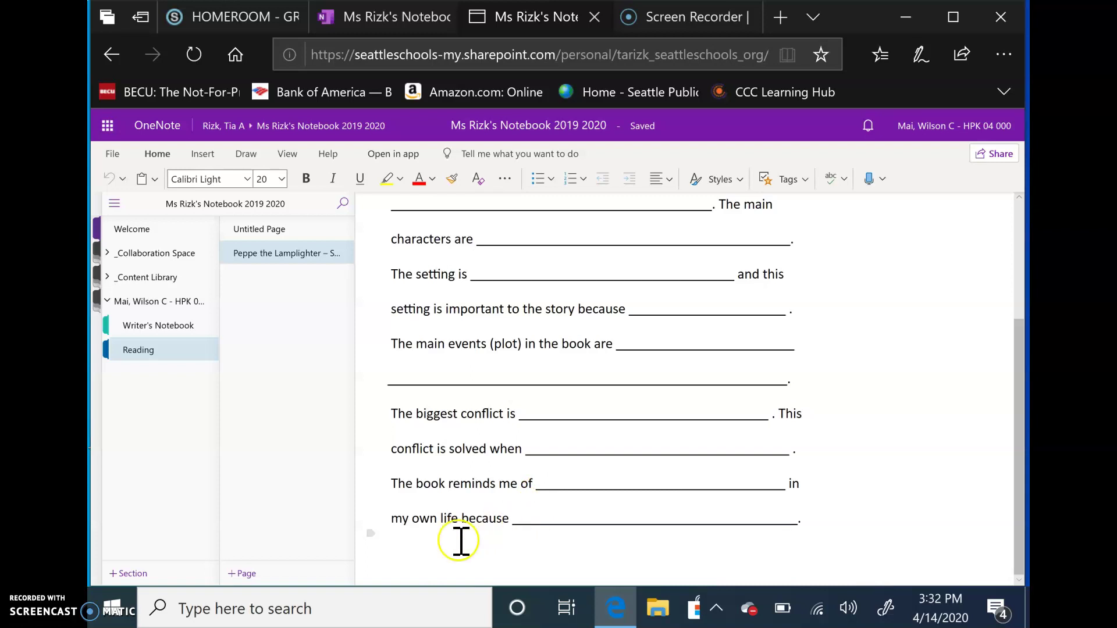
# On a new line below the last sentence stem, write "I'm reading the book UnderMan by" followed by the author's full name.
pyautogui.click(402, 559)
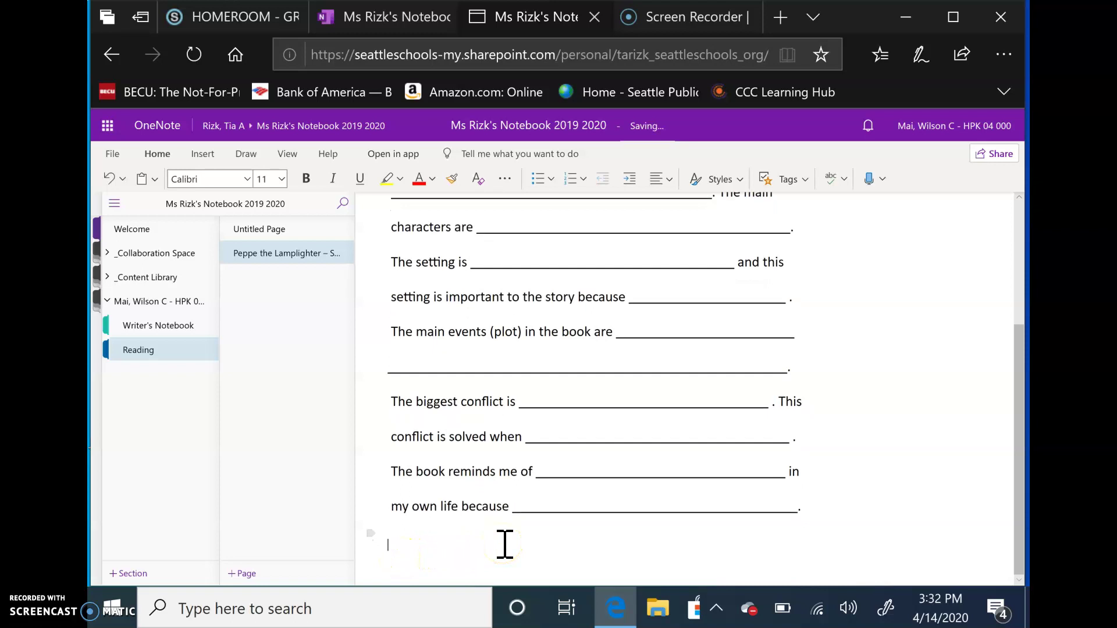
pyautogui.click(1019, 340)
pyautogui.moveTo(1020, 343)
pyautogui.mouseDown()
pyautogui.moveTo(1018, 242)
pyautogui.moveTo(1025, 364)
pyautogui.mouseUp()
pyautogui.write("I'm ready")
pyautogui.press('BackSpace')
pyautogui.write('ing the')
pyautogui.write('book ')
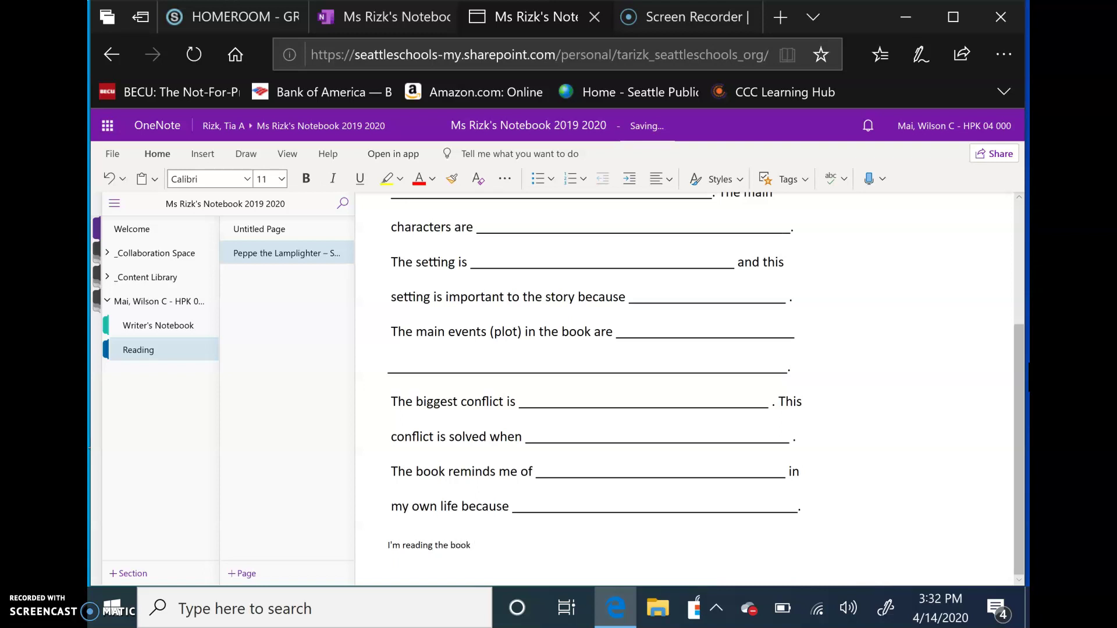
pyautogui.write('UnderMan by Thelam')
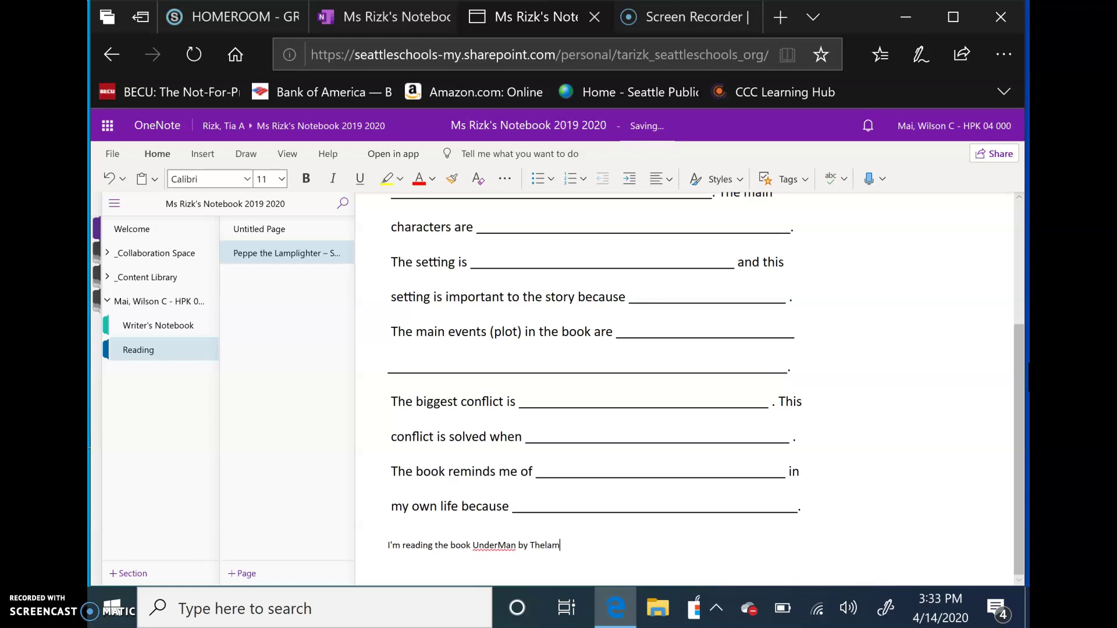
pyautogui.press('BackSpace')
pyautogui.press('BackSpace')
pyautogui.write('ma Collins')
pyautogui.moveTo(1022, 361)
pyautogui.mouseDown()
pyautogui.moveTo(1025, 315)
pyautogui.moveTo(1021, 366)
pyautogui.mouseUp()
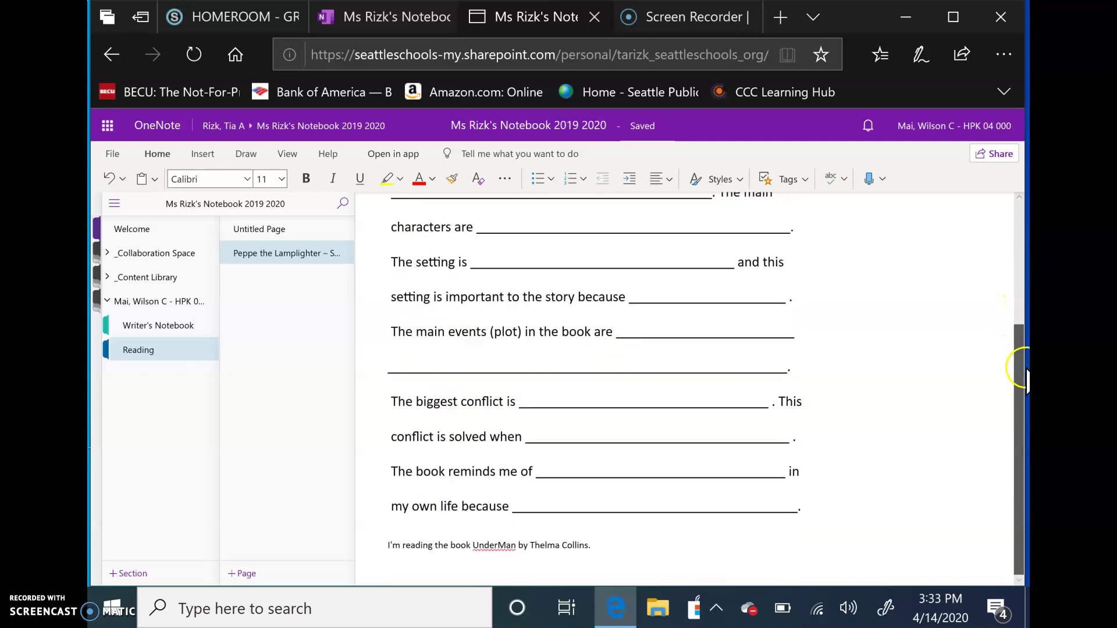
# Continue the response with "The main characters are" followed by the first names of the book's three characters.
pyautogui.write('Then')
pyautogui.press('BackSpace')
pyautogui.write('main ')
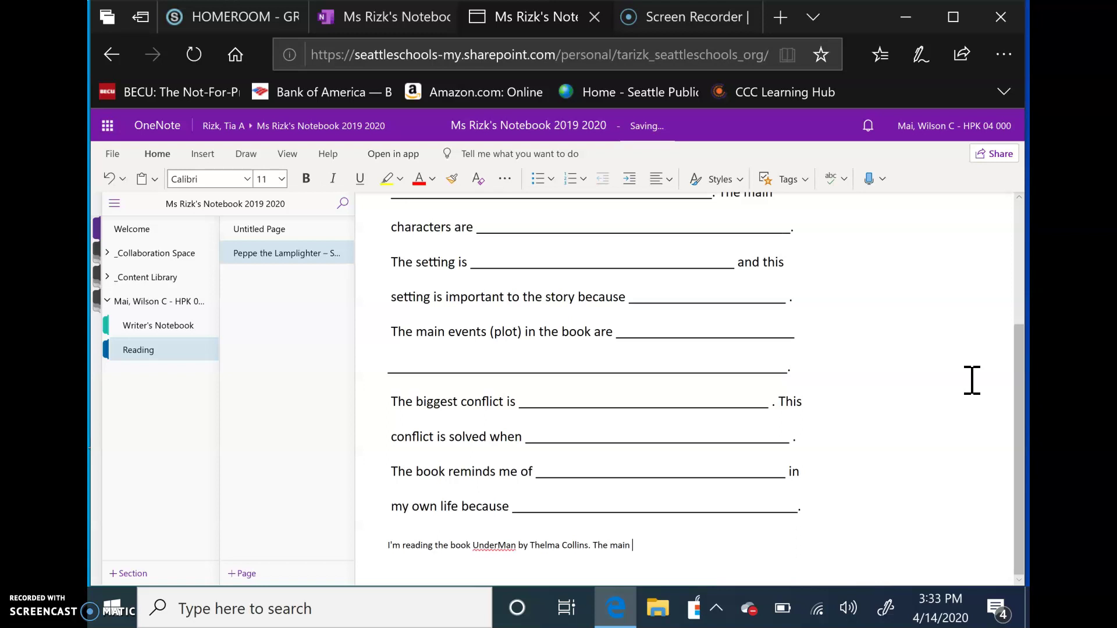
pyautogui.write('characters are Kenny, Ulma and')
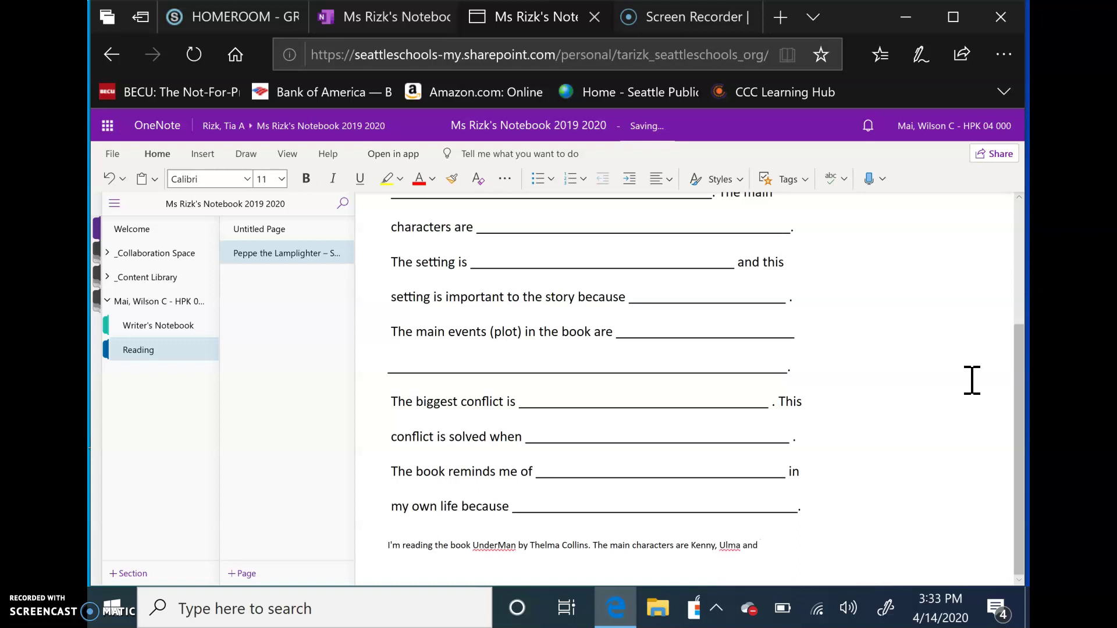
pyautogui.write(' Fredrick.')
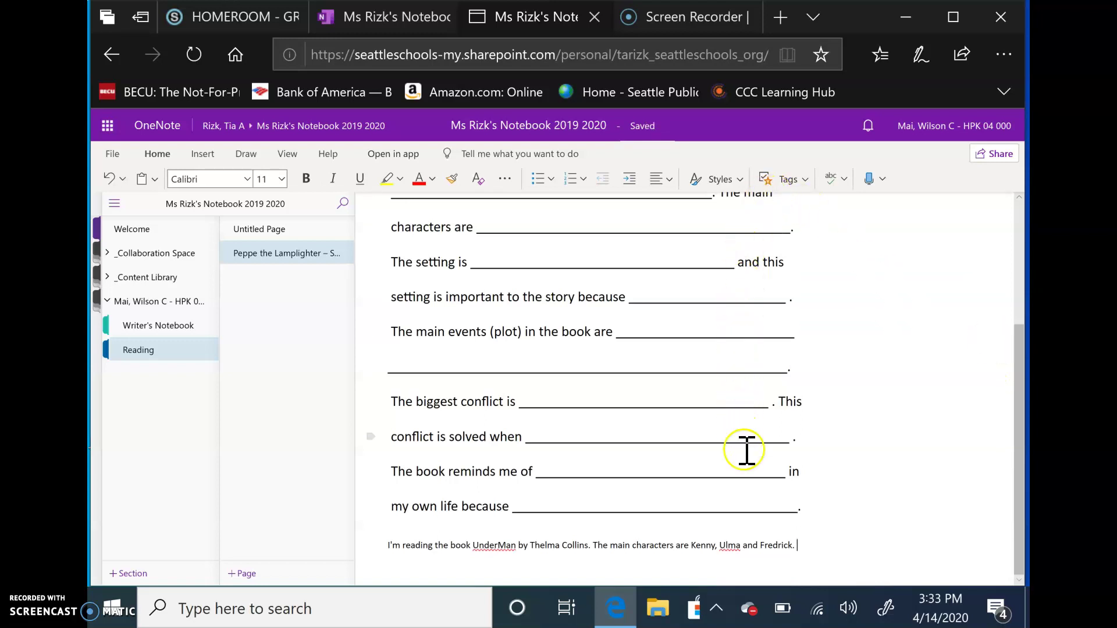
pyautogui.click(754, 511)
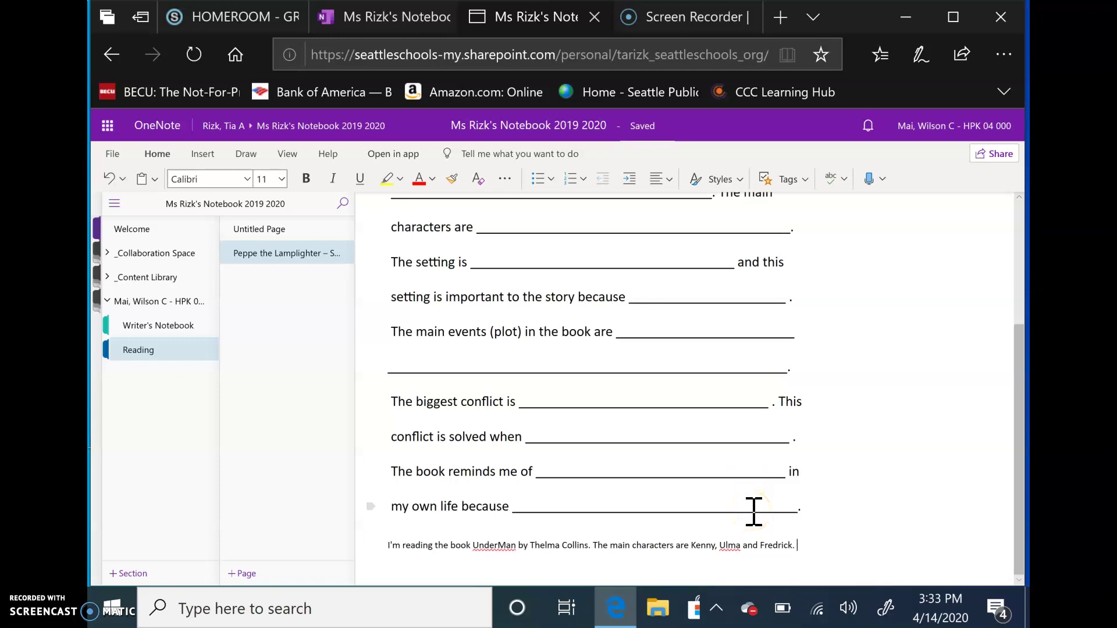